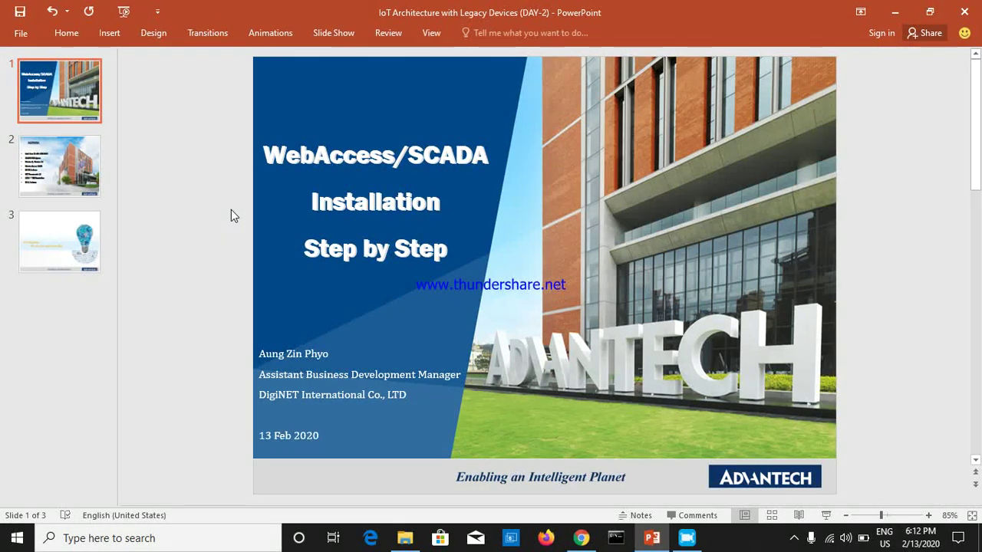
- Show slide 2, the AGENDA slide listing the system requirements
{"action": "left_click", "coordinate": [75, 180]}
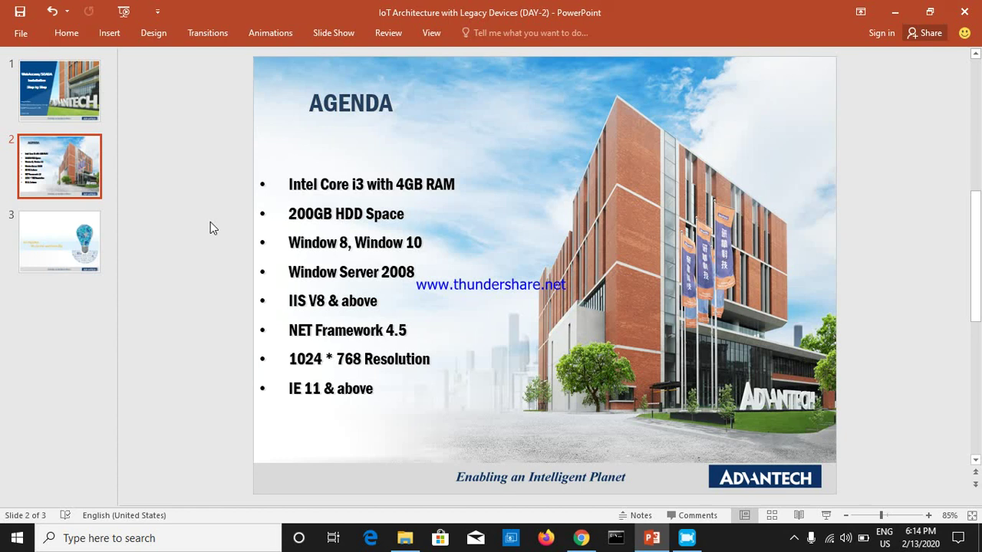
- Show the Installation Step by Step slide, switch to Chrome, and close the Support & Download tab
{"action": "left_click", "coordinate": [80, 236]}
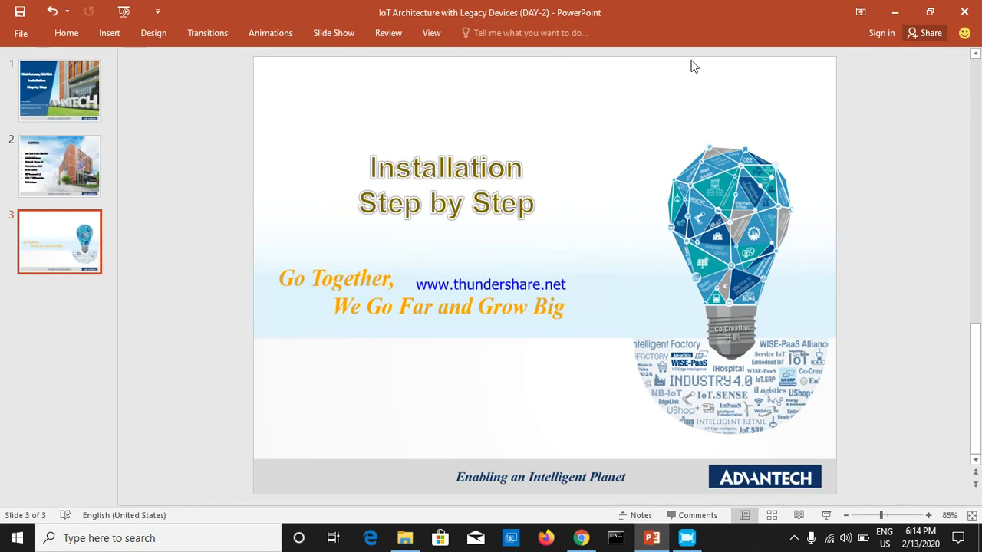
{"action": "left_click", "coordinate": [891, 10]}
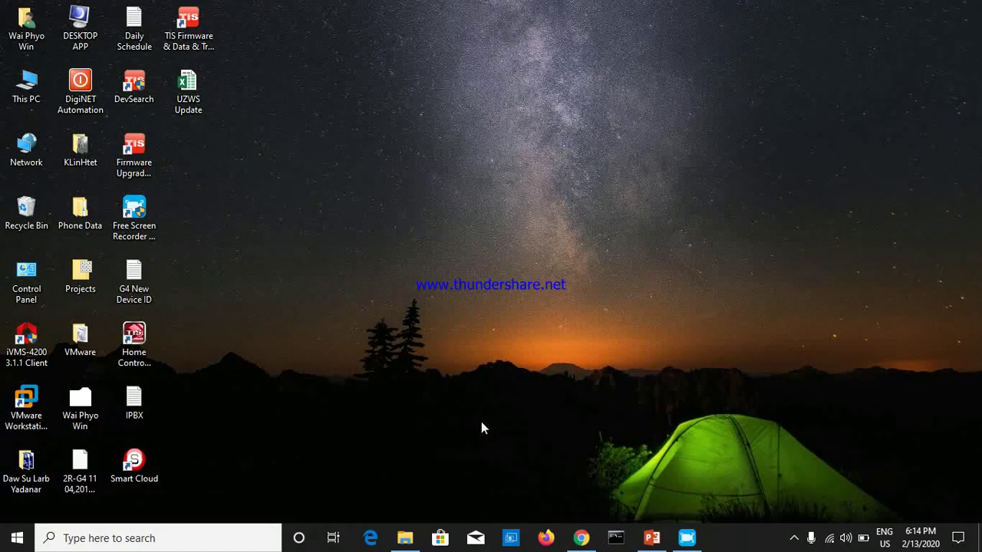
{"action": "mouse_move", "coordinate": [580, 537]}
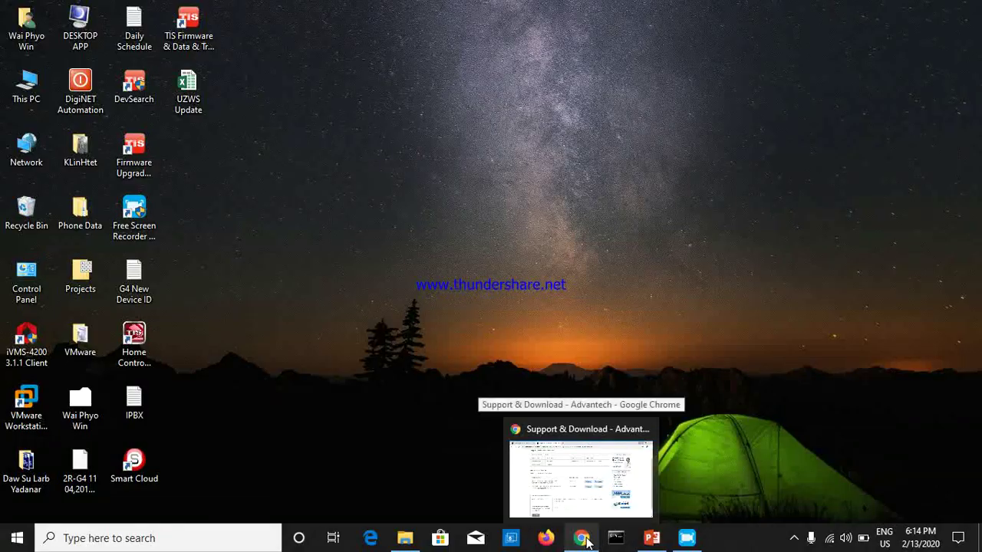
{"action": "left_click", "coordinate": [583, 498]}
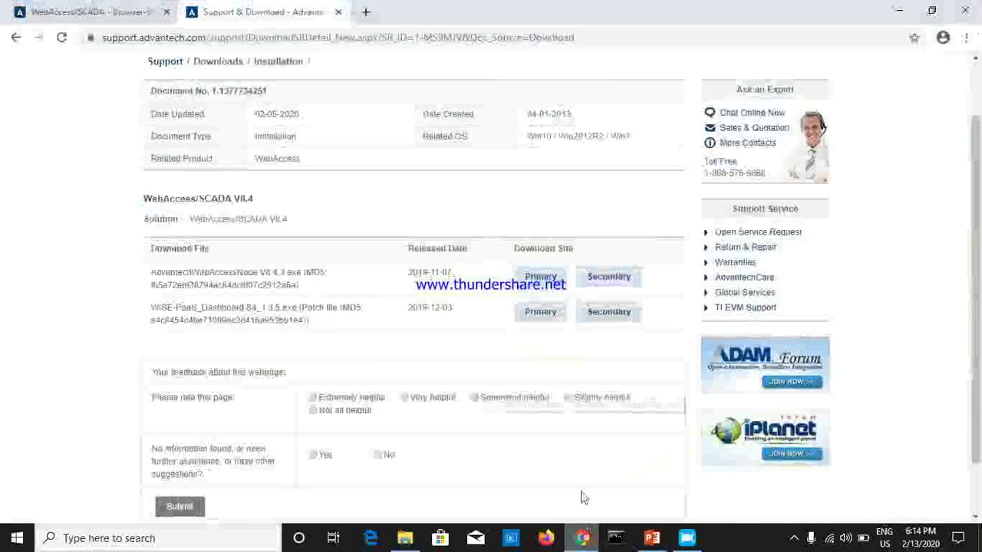
{"action": "left_click", "coordinate": [338, 12]}
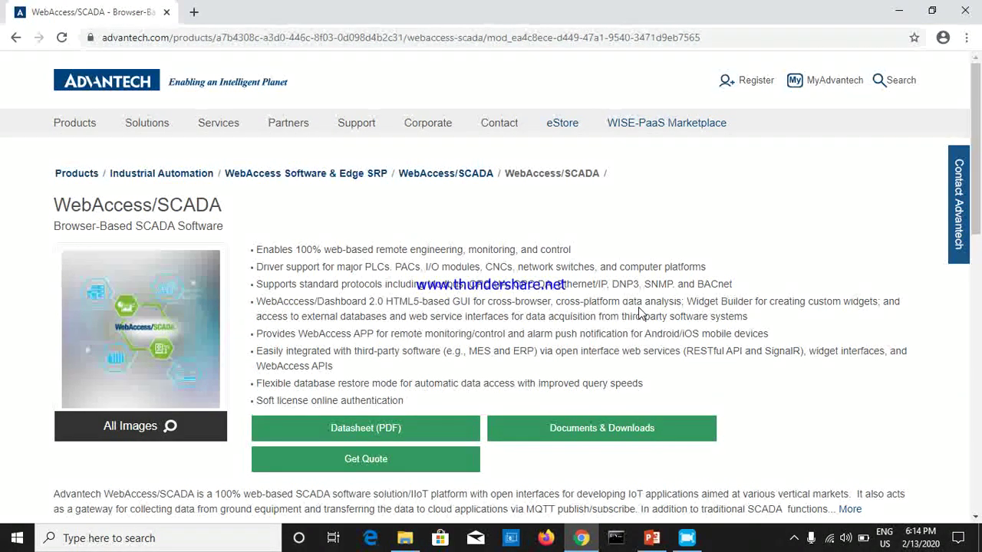
{"action": "left_click", "coordinate": [261, 37]}
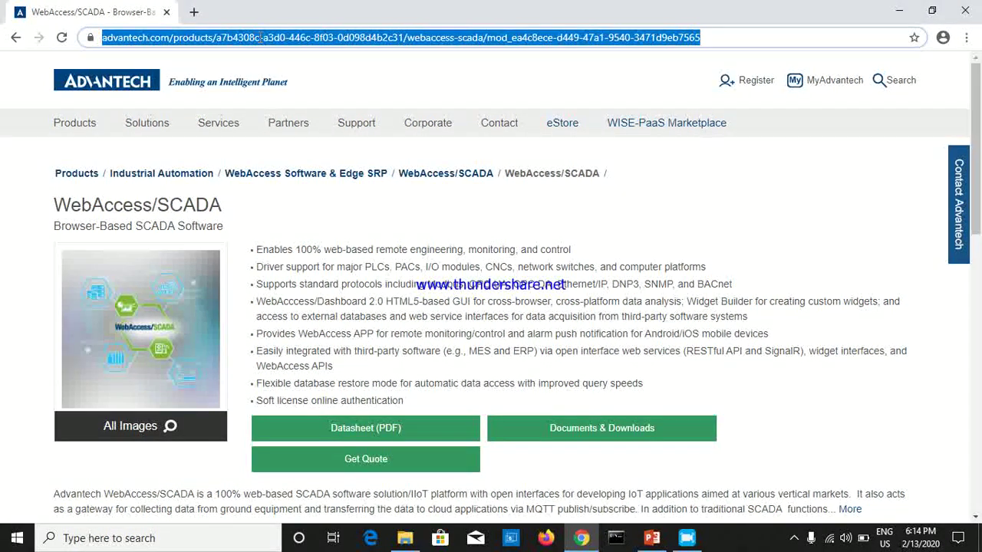
{"action": "type", "text": "www."}
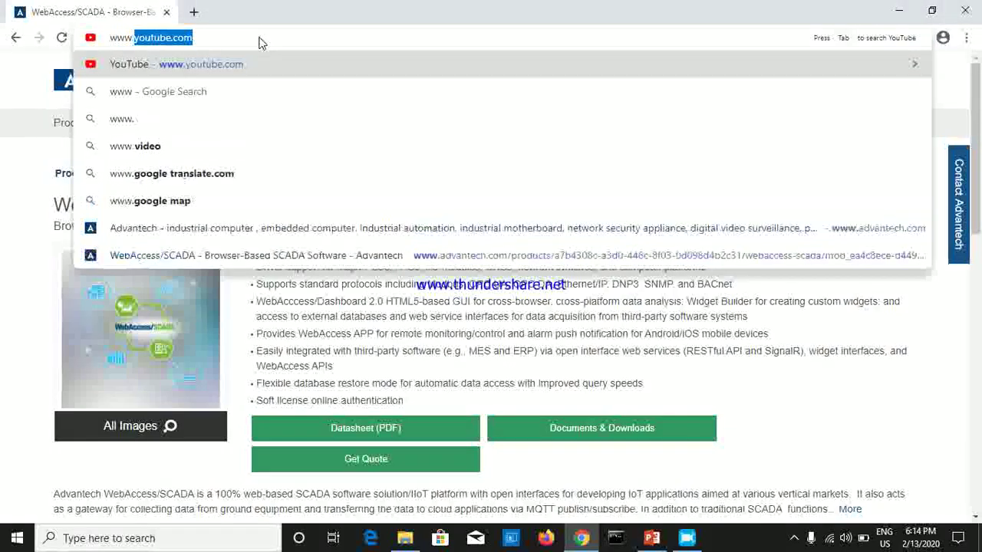
{"action": "type", "text": "advan"}
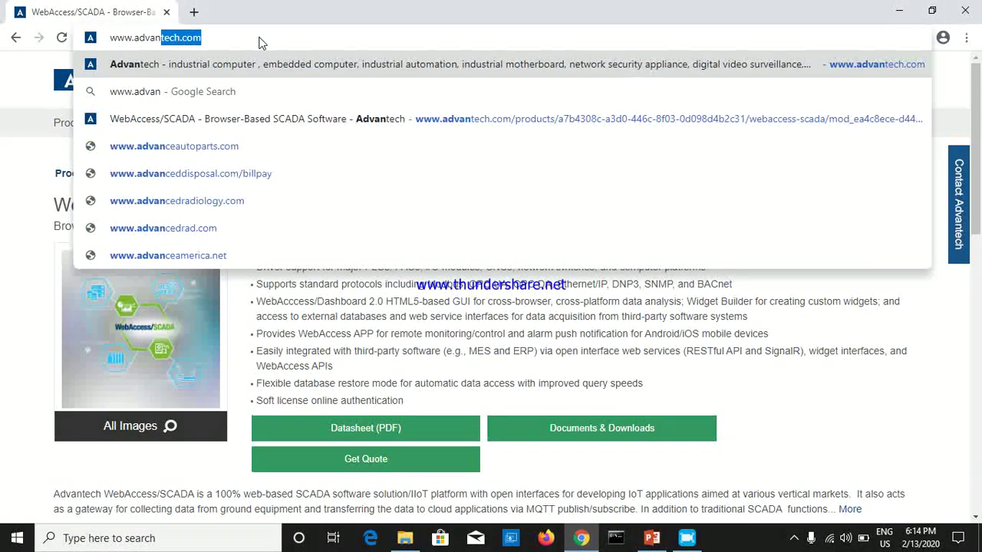
{"action": "type", "text": "tech.com"}
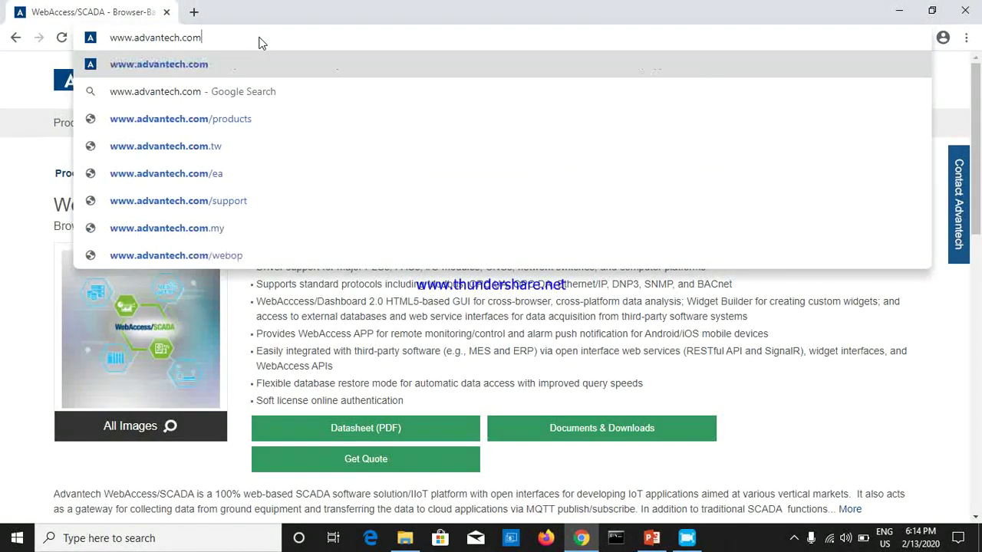
{"action": "key", "text": "Return"}
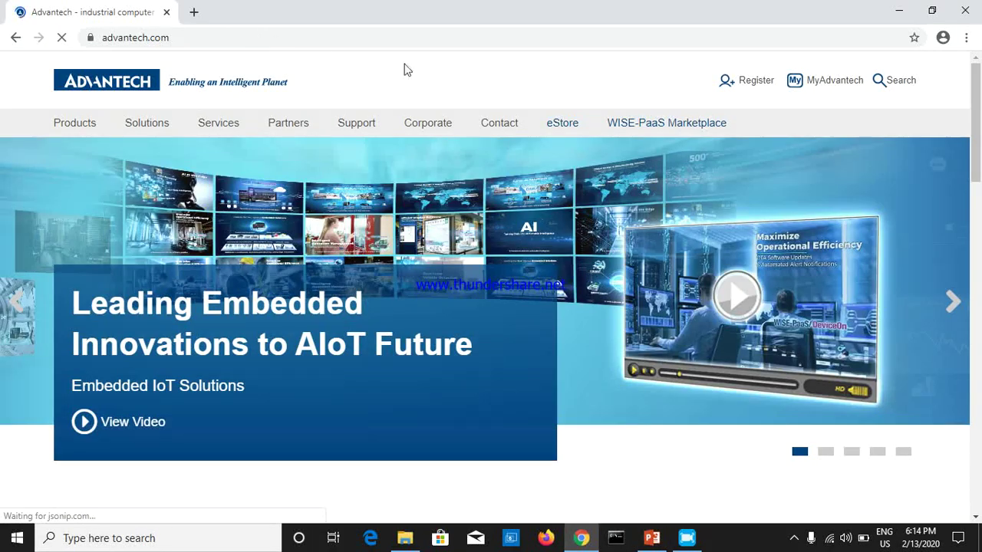
{"action": "left_click", "coordinate": [894, 82]}
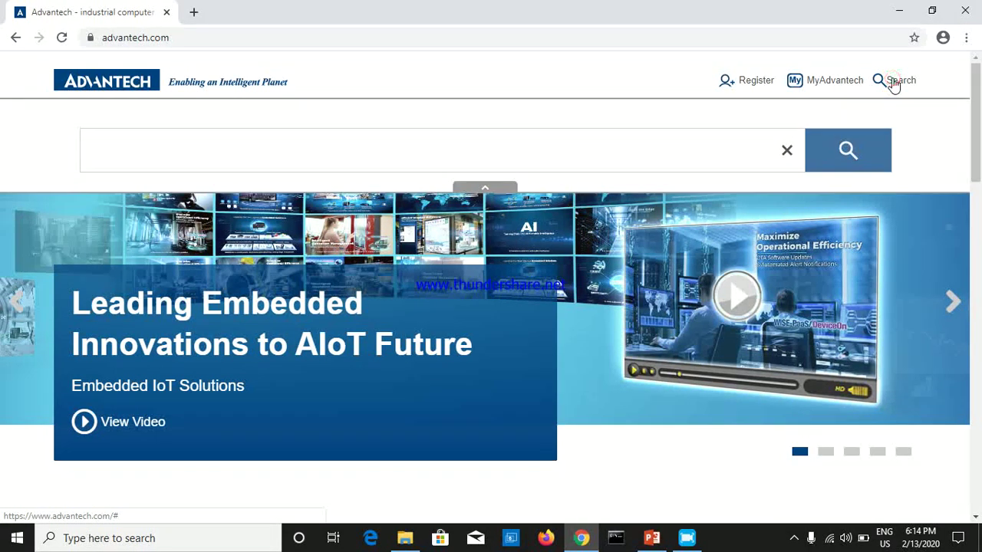
{"action": "type", "text": "webaccess"}
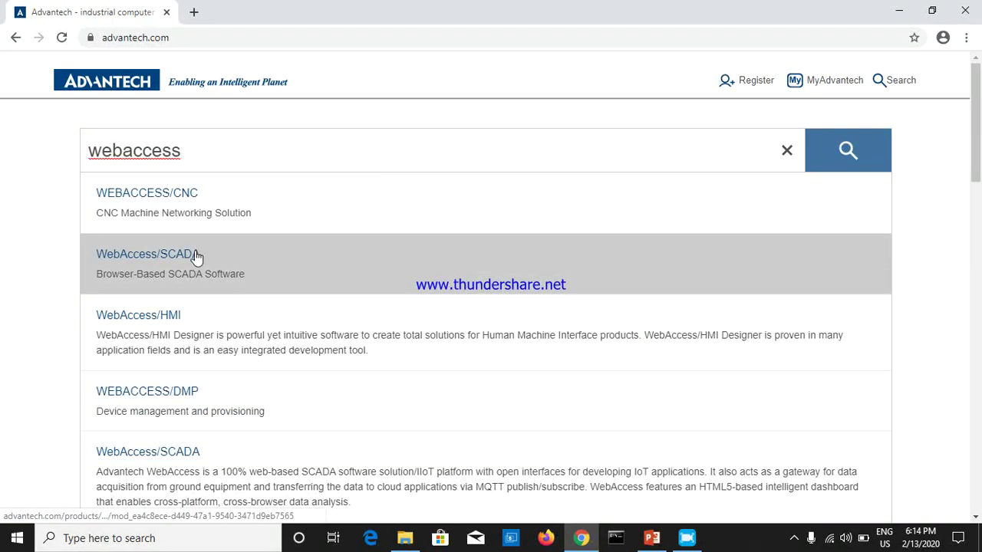
{"action": "left_click", "coordinate": [196, 256]}
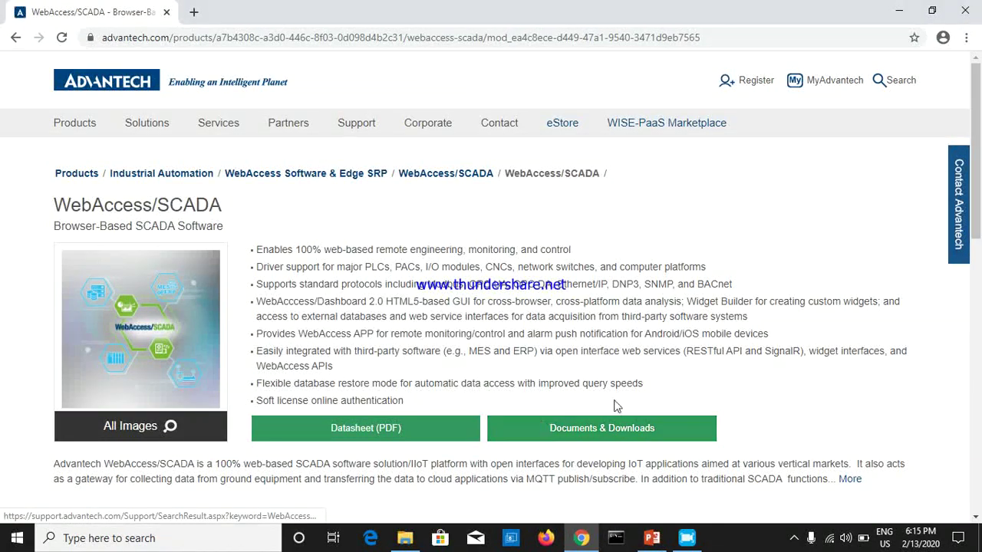
- Open WebAccess/SCADA Documents & Downloads and browse the Driver, Manual, Utility, FAQ and Installation results
{"action": "left_click", "coordinate": [602, 429]}
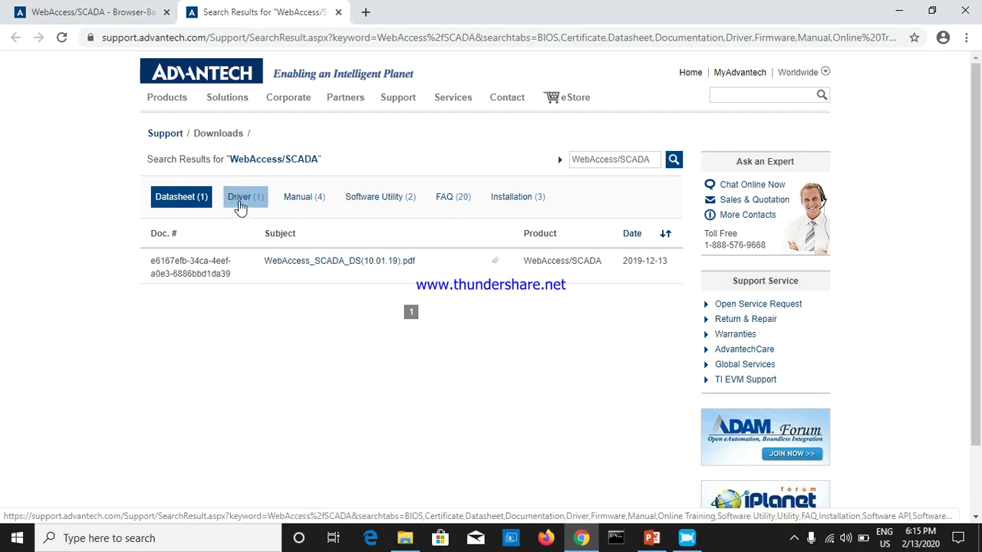
{"action": "left_click", "coordinate": [240, 205]}
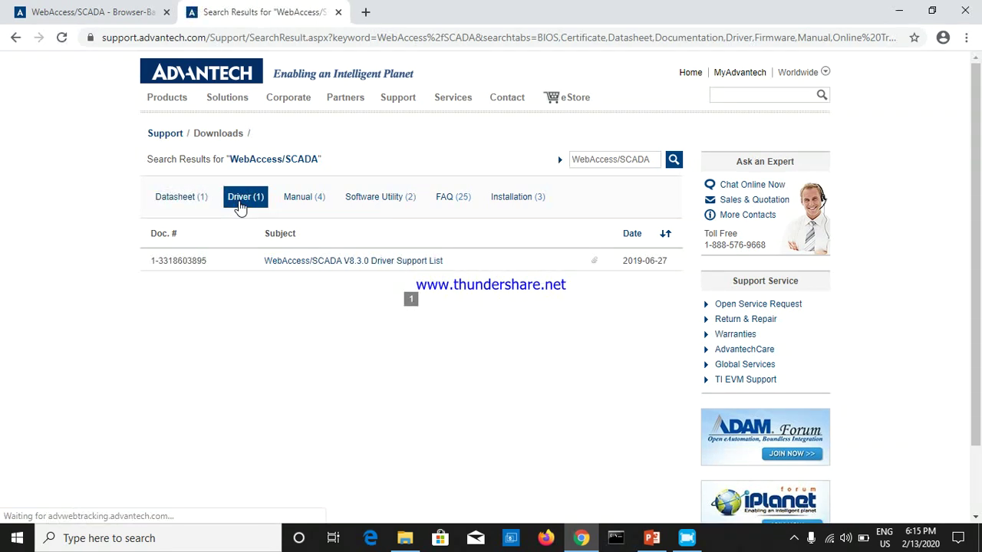
{"action": "left_click", "coordinate": [305, 206]}
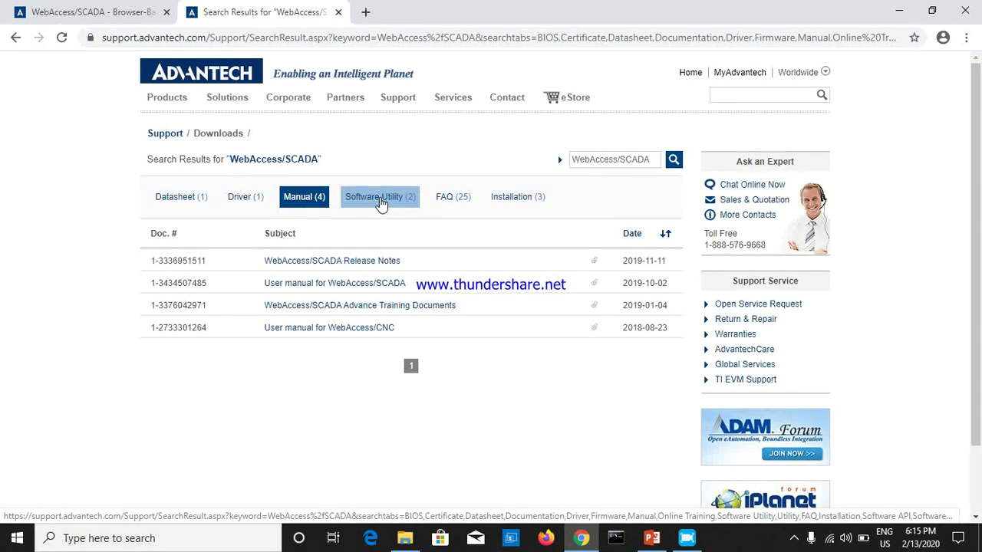
{"action": "left_click", "coordinate": [380, 198]}
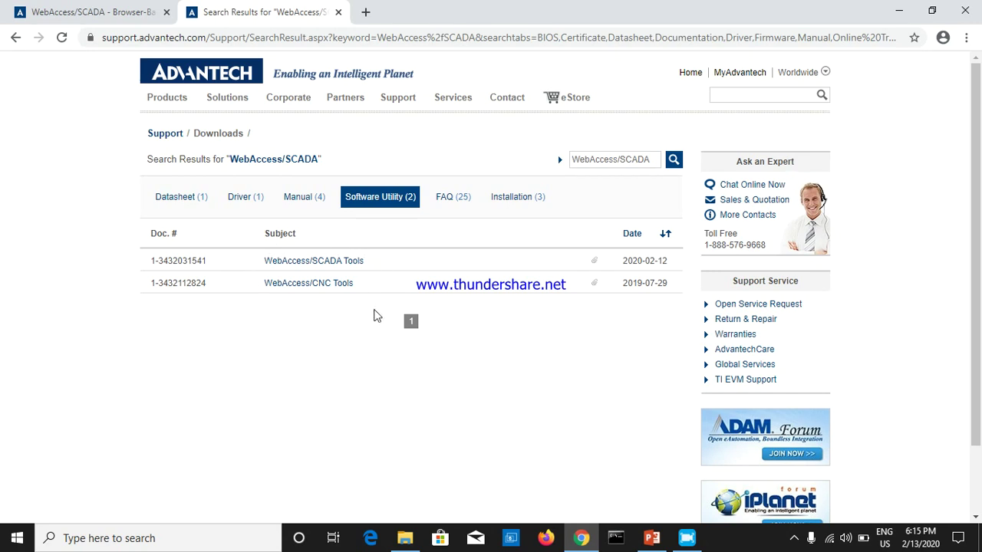
{"action": "left_click", "coordinate": [461, 206]}
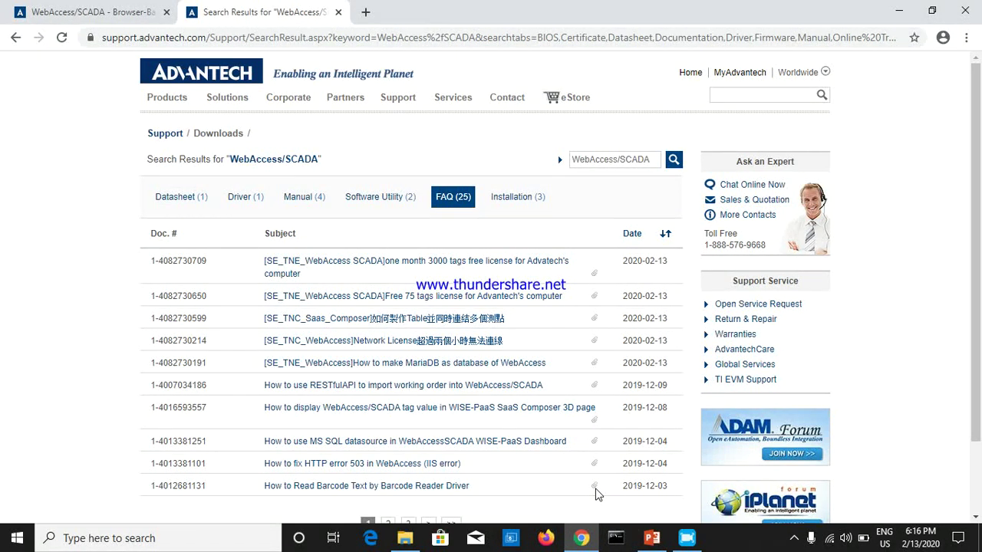
{"action": "left_click", "coordinate": [516, 199]}
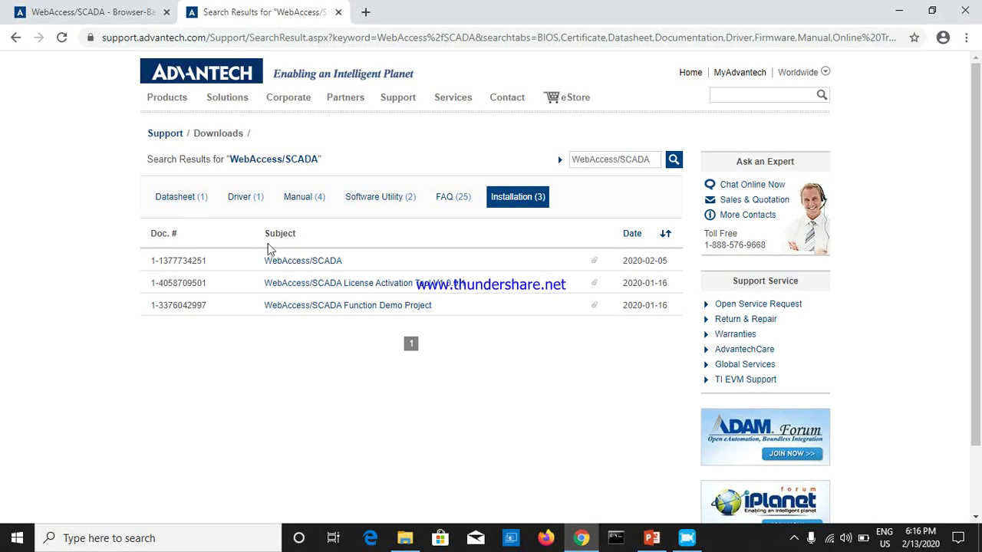
- Open the WebAccess/SCADA V8.4 download page and start two AdvantechWebAccessNode V8.4.3 installer downloads
{"action": "left_click", "coordinate": [293, 263]}
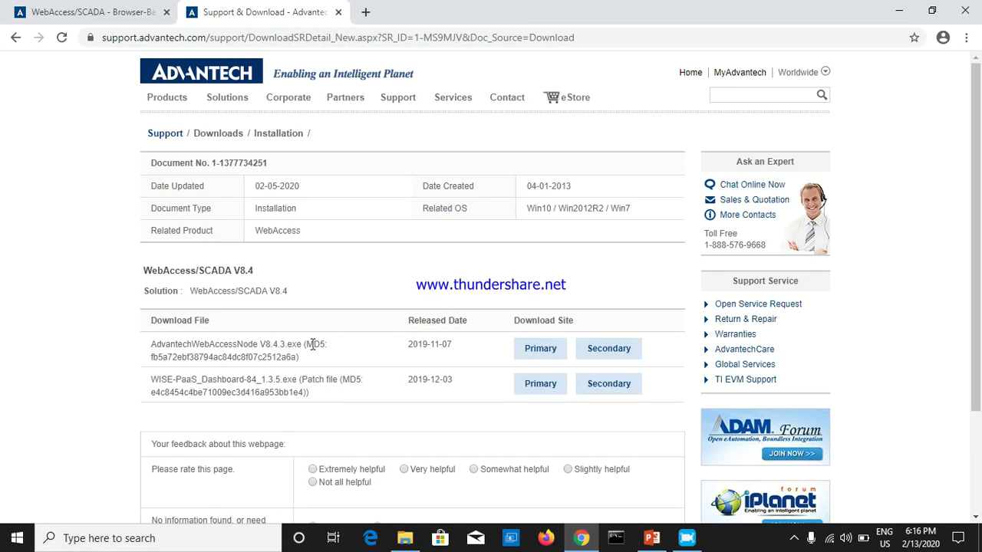
{"action": "left_click", "coordinate": [542, 350]}
{"action": "left_click", "coordinate": [524, 353]}
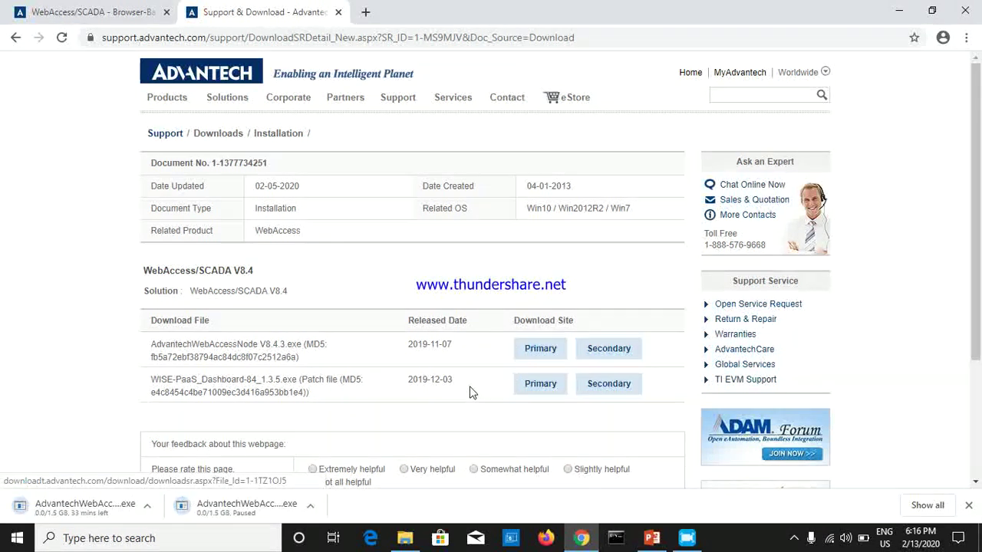
- Cancel both installer downloads and minimise Chrome
{"action": "left_click", "coordinate": [313, 507]}
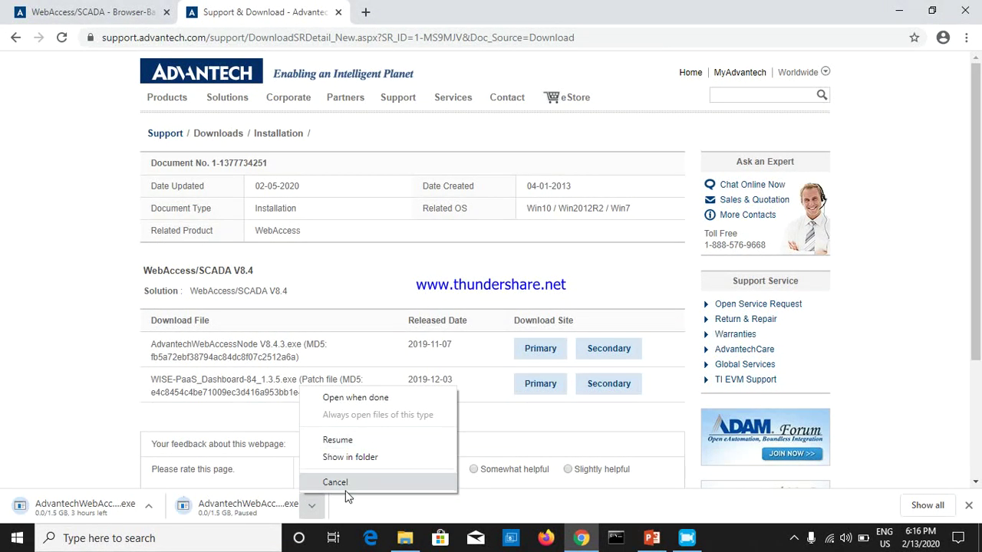
{"action": "left_click", "coordinate": [335, 482]}
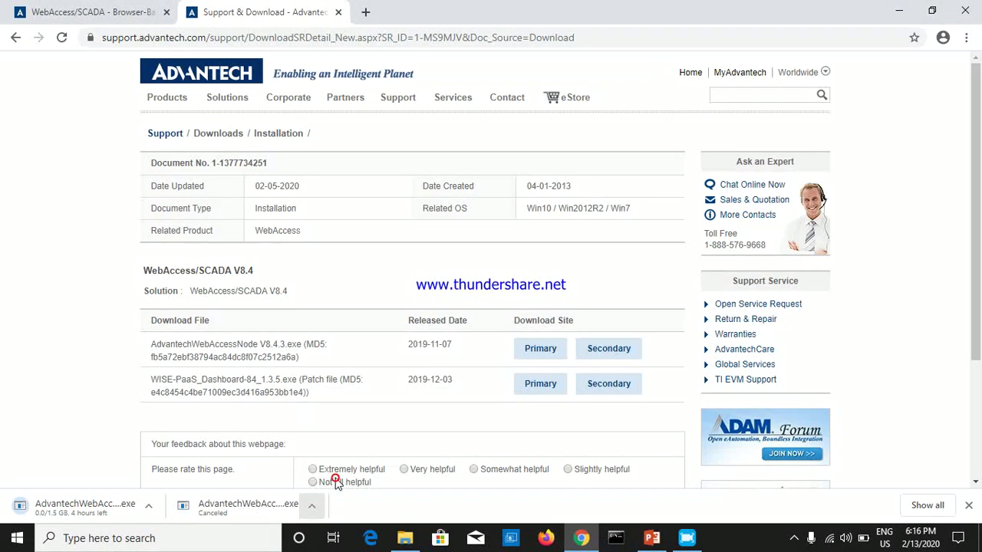
{"action": "left_click", "coordinate": [148, 505]}
{"action": "left_click", "coordinate": [175, 483]}
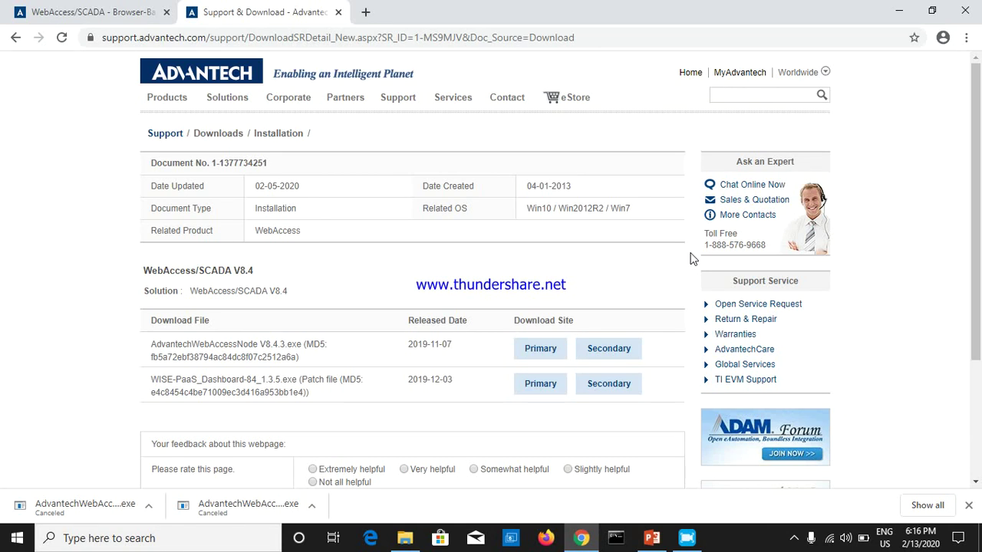
{"action": "left_click", "coordinate": [899, 10]}
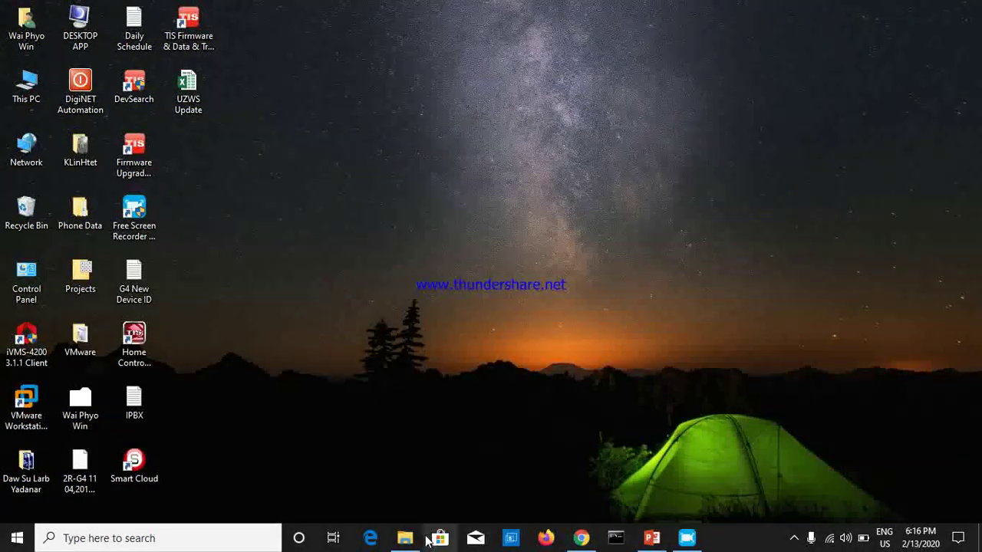
- Run the AdvantechWebAccessNode V8.4.3 installer from New Volume (D:) as administrator
{"action": "left_click", "coordinate": [405, 537]}
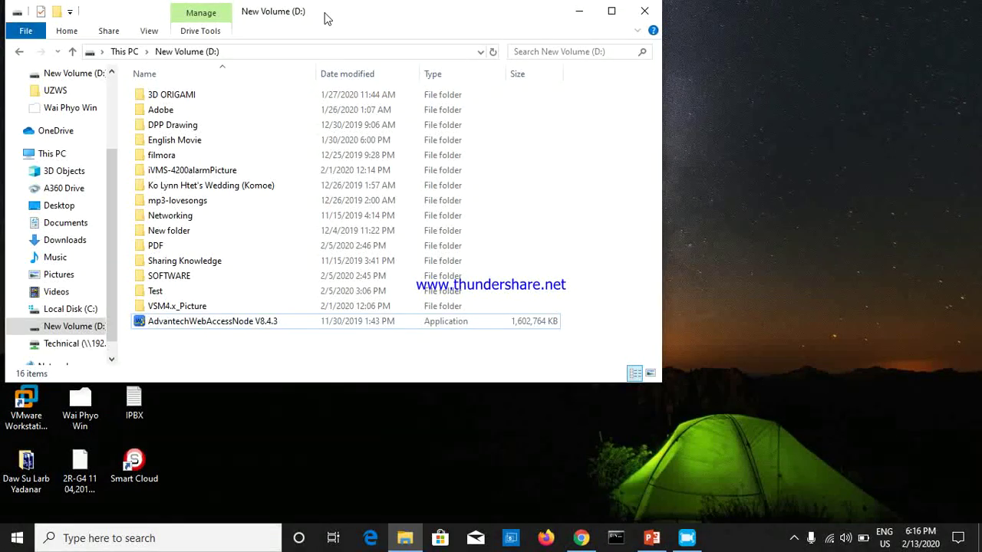
{"action": "left_click_drag", "start_coordinate": [327, 18], "coordinate": [432, 59]}
{"action": "left_click", "coordinate": [261, 370]}
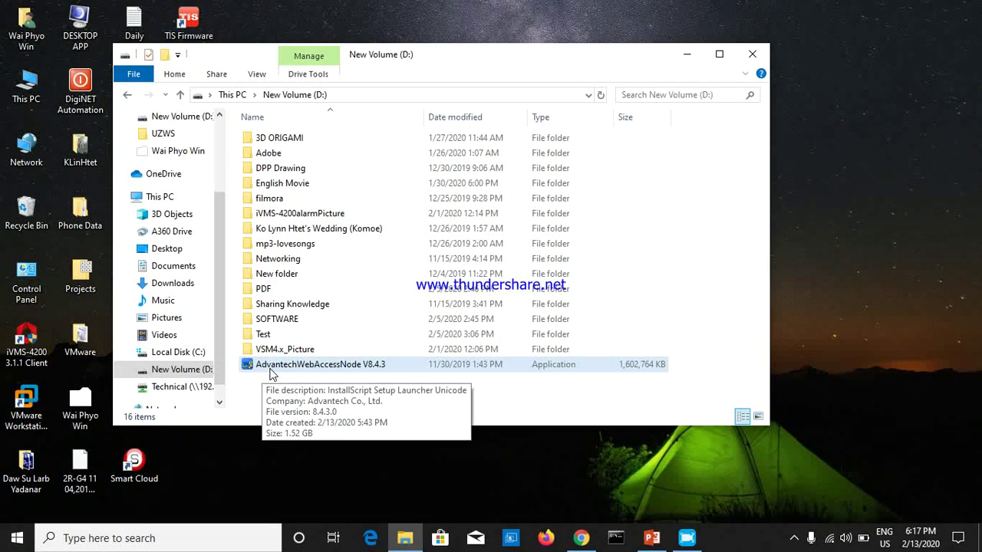
{"action": "left_click", "coordinate": [269, 373]}
{"action": "double_click", "coordinate": [269, 370]}
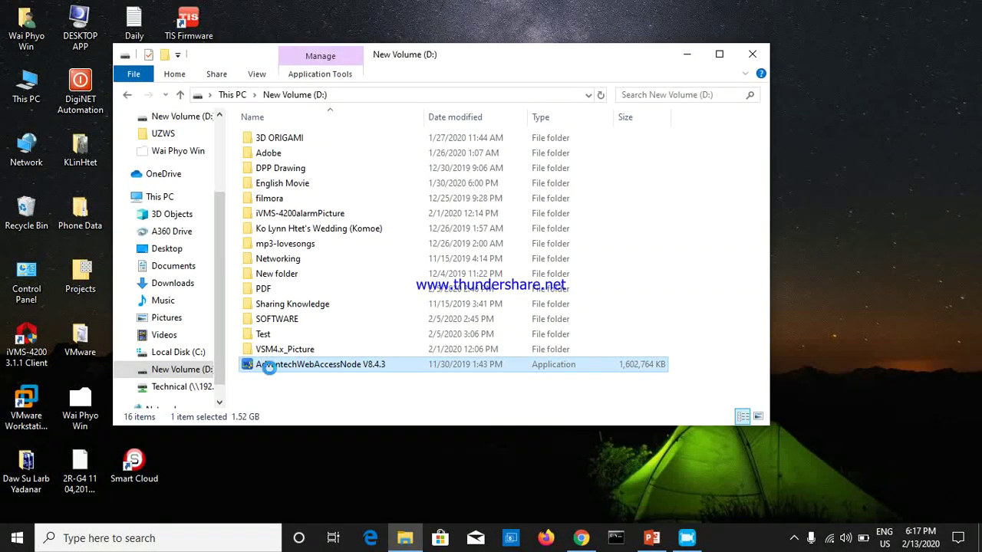
{"action": "right_click", "coordinate": [270, 368]}
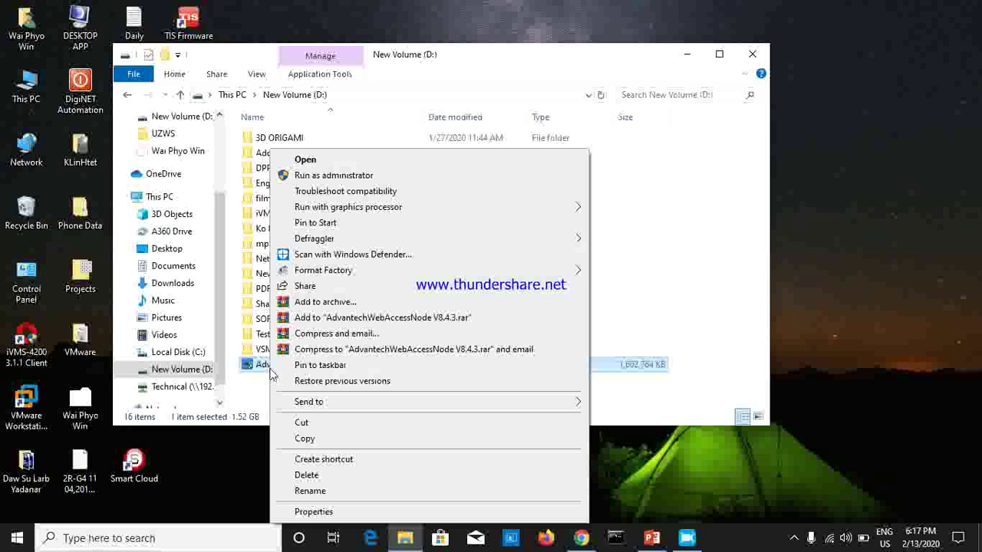
{"action": "left_click", "coordinate": [349, 175]}
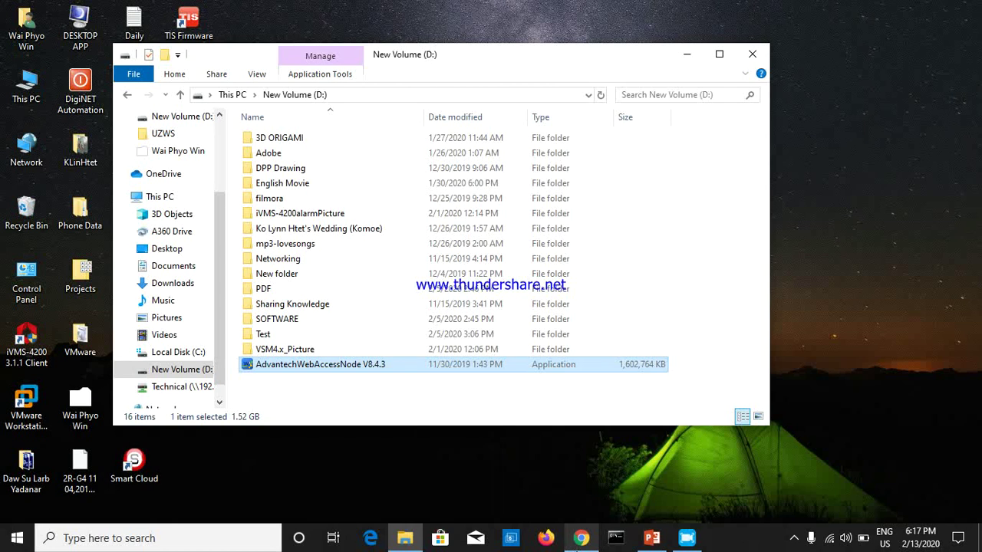
{"action": "left_click", "coordinate": [580, 540]}
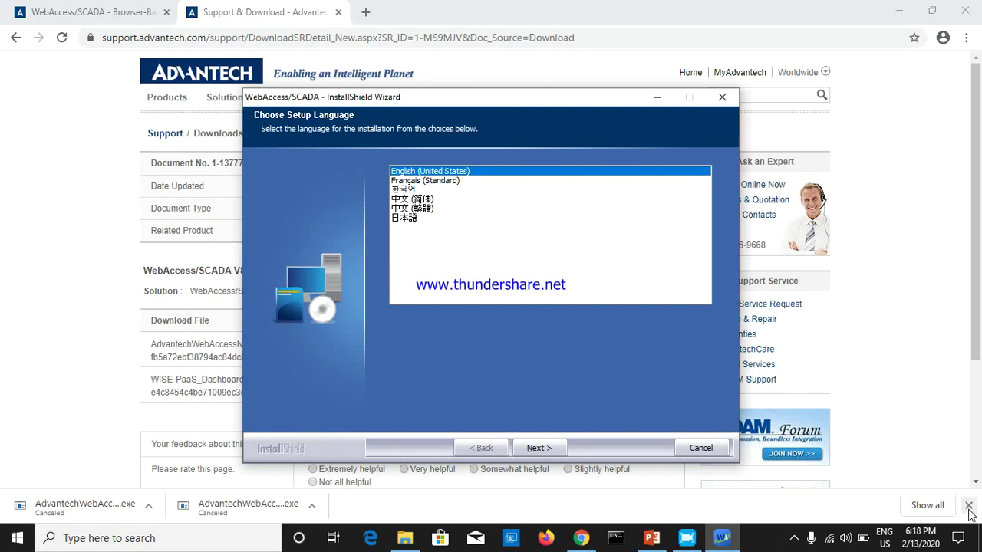
- Clear Chrome and File Explorer away, keep English (United States), and pass the Welcome page
{"action": "left_click", "coordinate": [969, 513]}
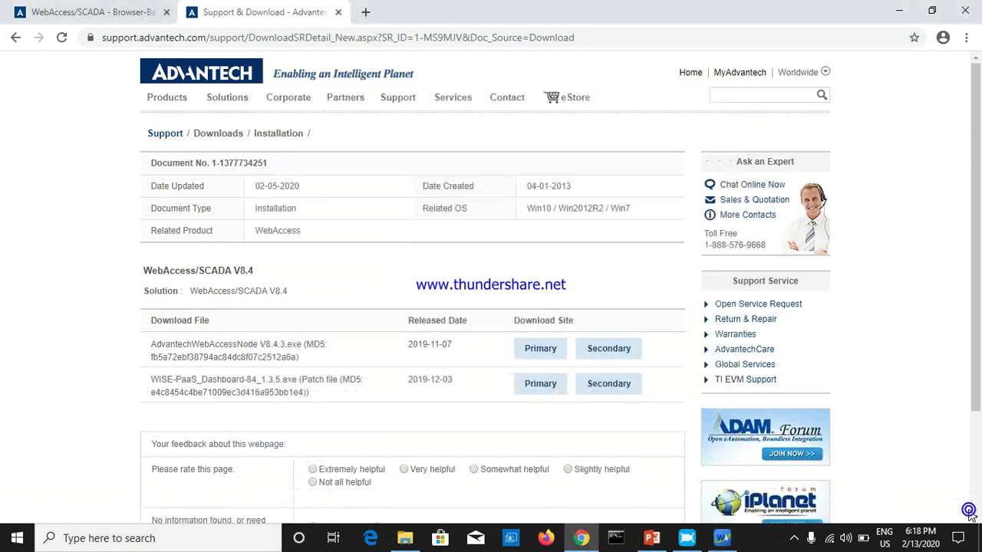
{"action": "left_click", "coordinate": [902, 9]}
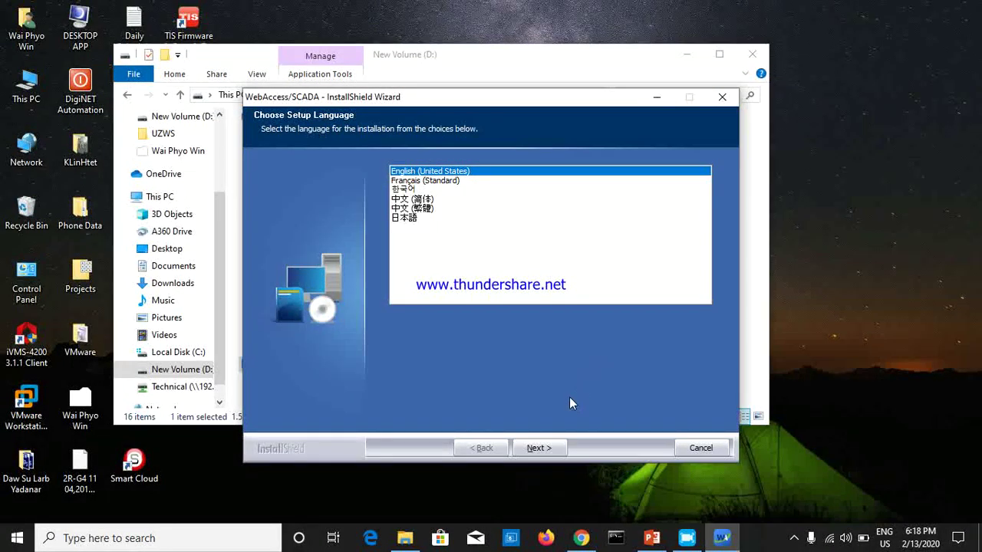
{"action": "left_click", "coordinate": [538, 448]}
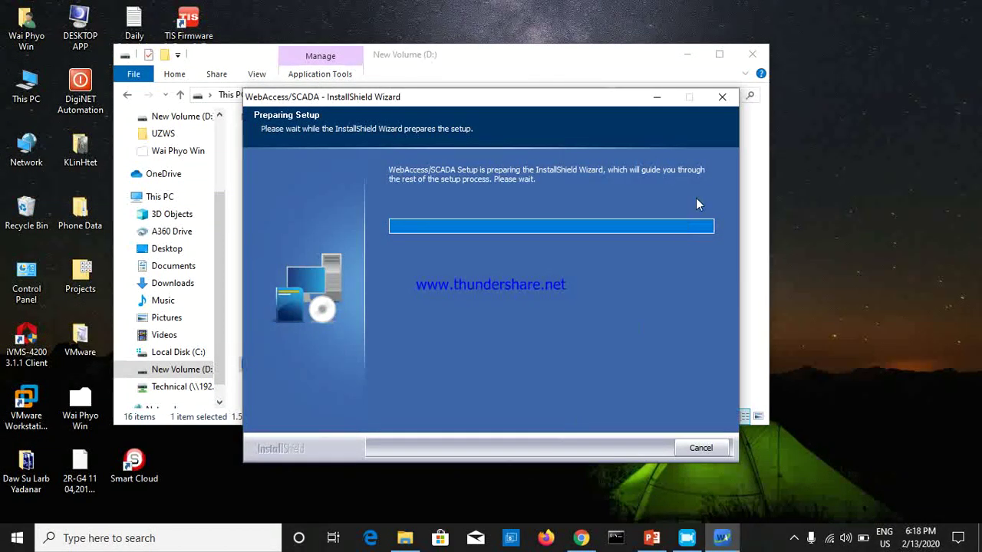
{"action": "left_click", "coordinate": [687, 55]}
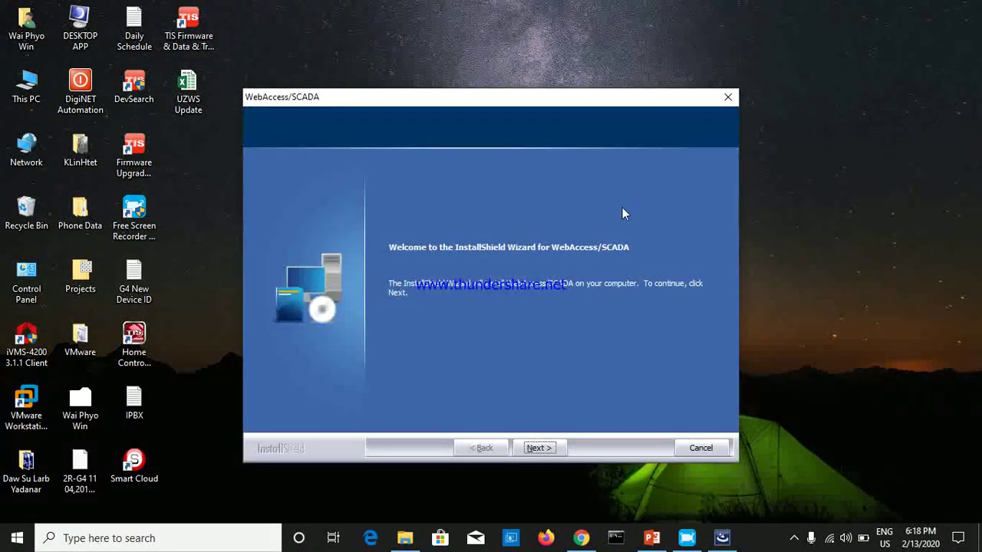
{"action": "left_click", "coordinate": [558, 449]}
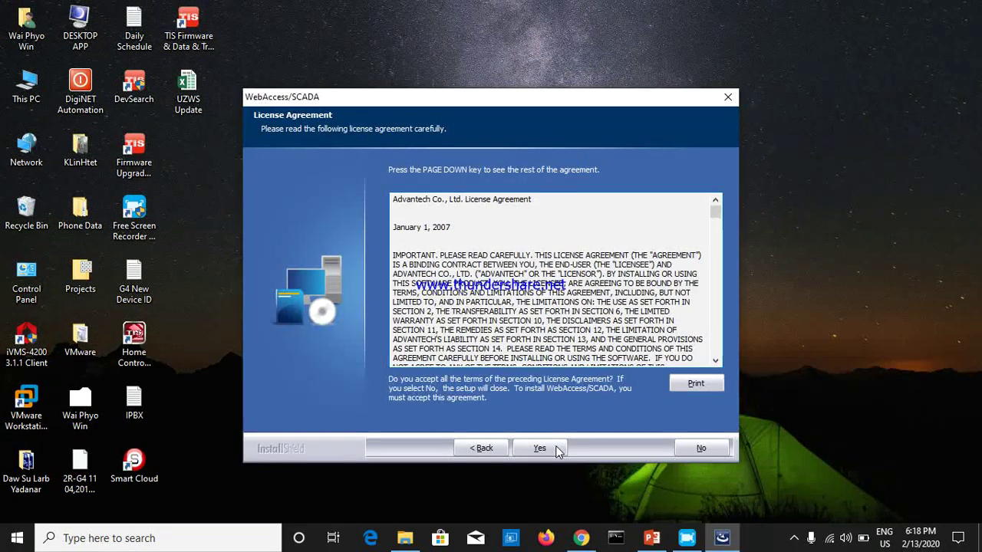
- Accept the licence, enter Advantech as company name, and keep the Project and Scada Node type
{"action": "left_click", "coordinate": [539, 448]}
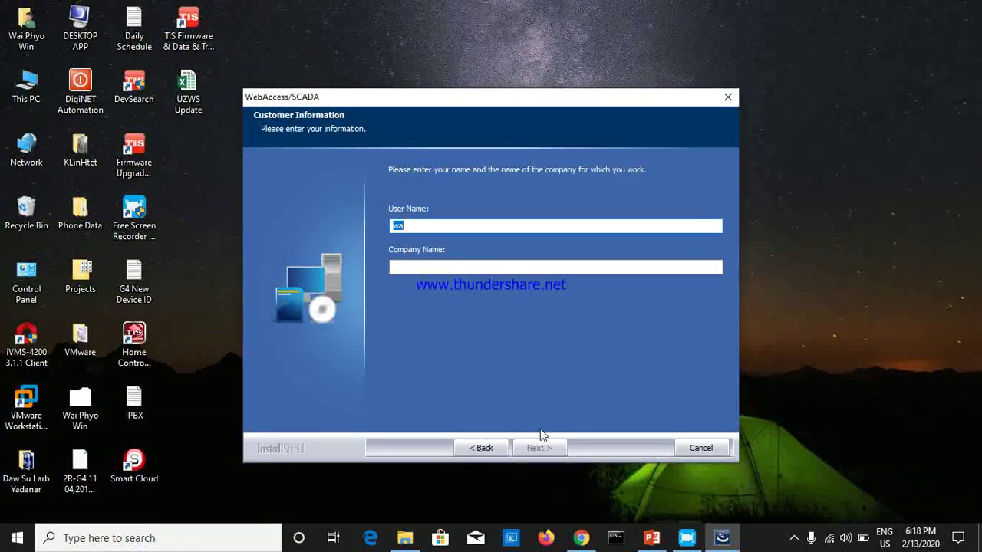
{"action": "left_click", "coordinate": [429, 264]}
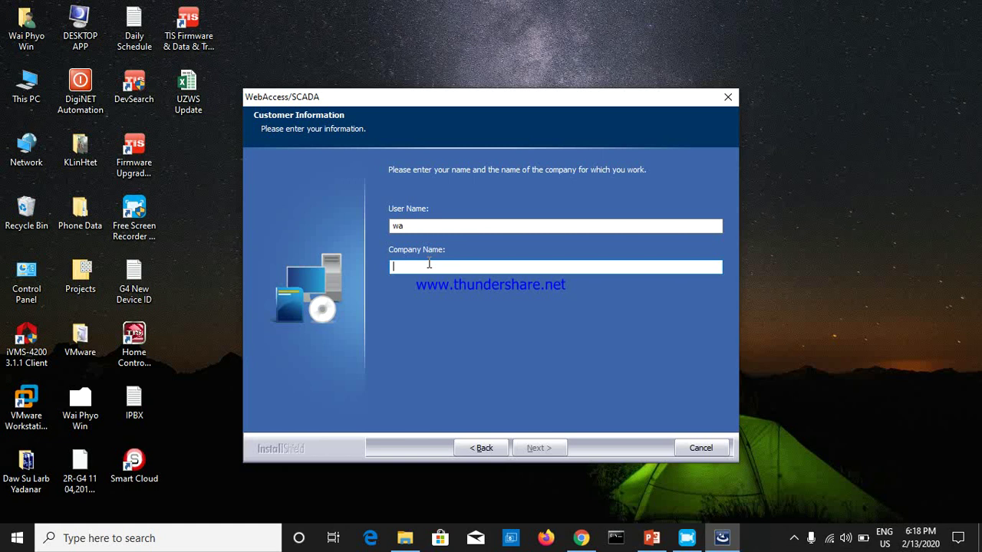
{"action": "type", "text": "Advantech"}
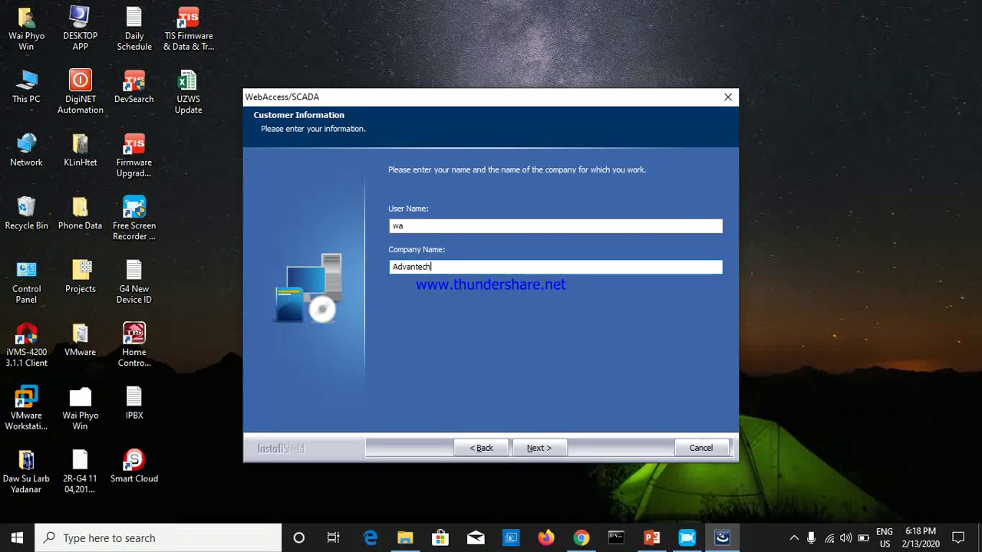
{"action": "left_click", "coordinate": [539, 449]}
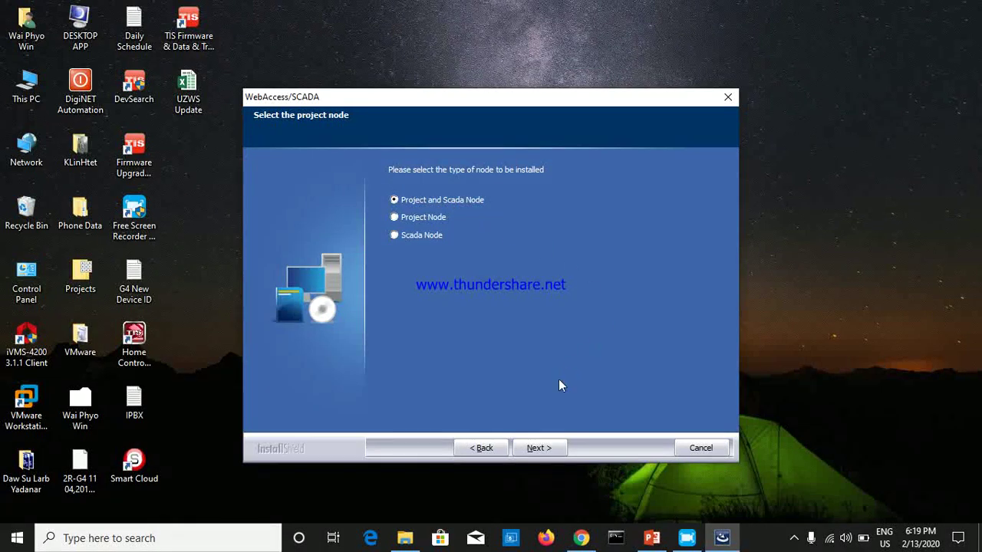
{"action": "left_click", "coordinate": [538, 448]}
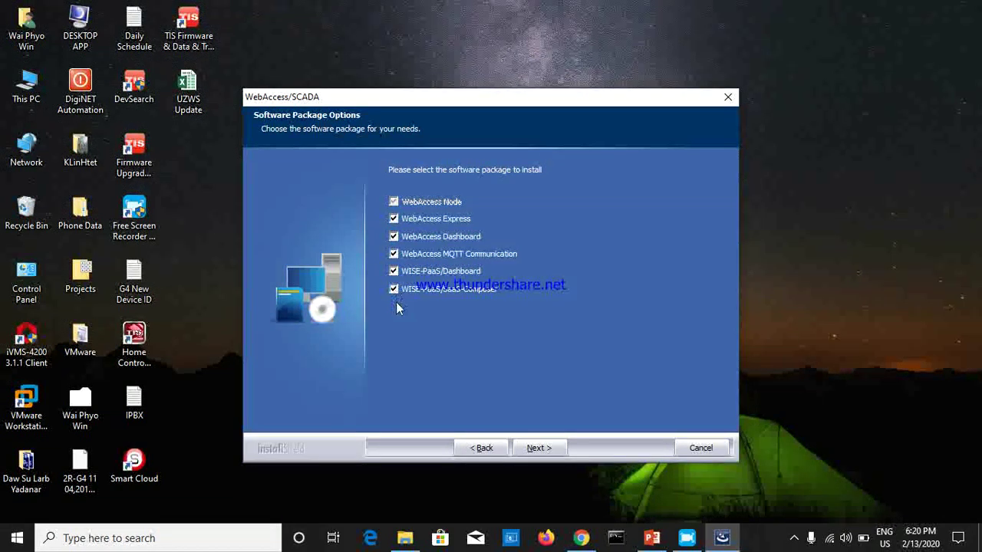
- Keep all six packages and the C:\WebAccess\Node destination, leaving the remote access code blank
{"action": "left_click", "coordinate": [539, 448]}
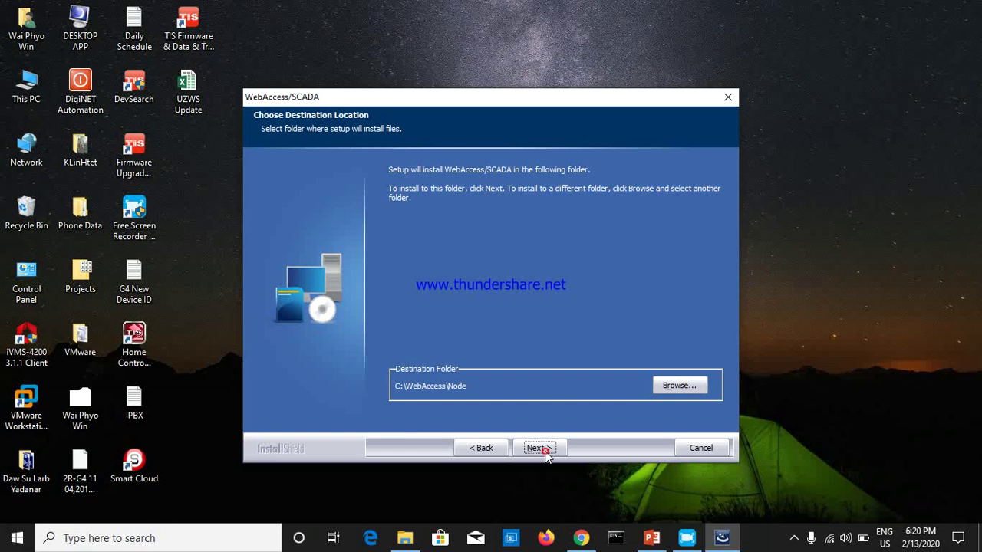
{"action": "left_click", "coordinate": [544, 451]}
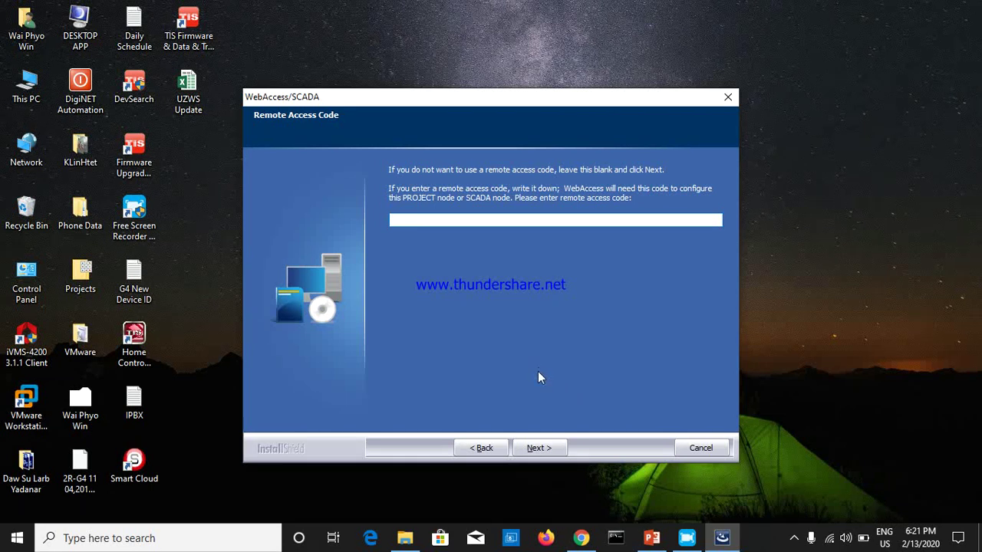
{"action": "left_click", "coordinate": [539, 448]}
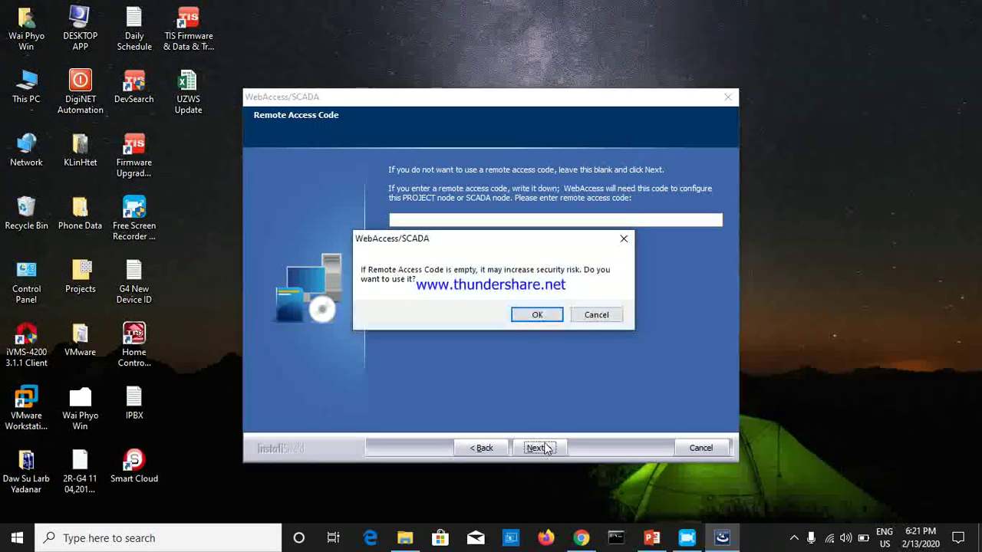
- Confirm the blank-code warning, keep ports 8081, 4000, 3000, 4592 and 14592, and start installing
{"action": "left_click", "coordinate": [537, 314]}
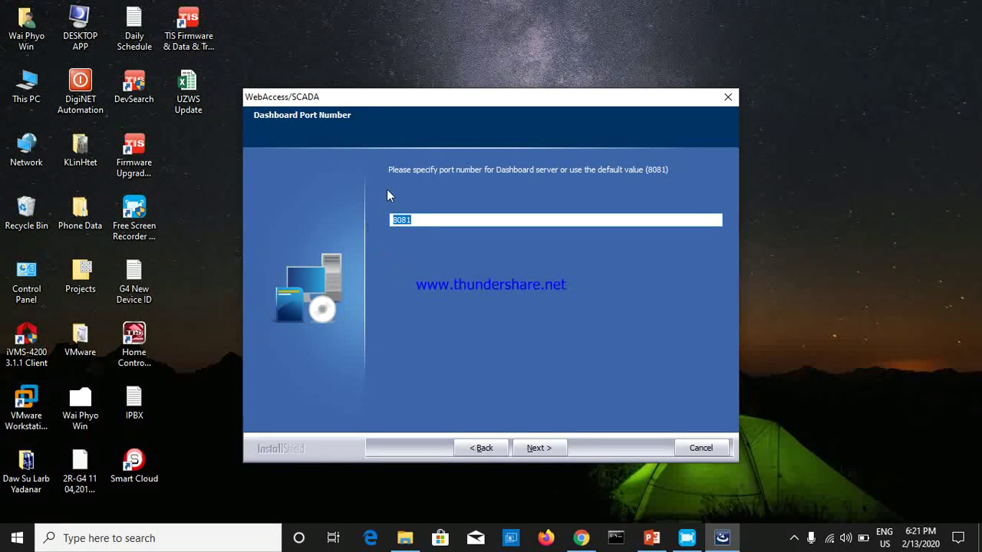
{"action": "left_click", "coordinate": [556, 450]}
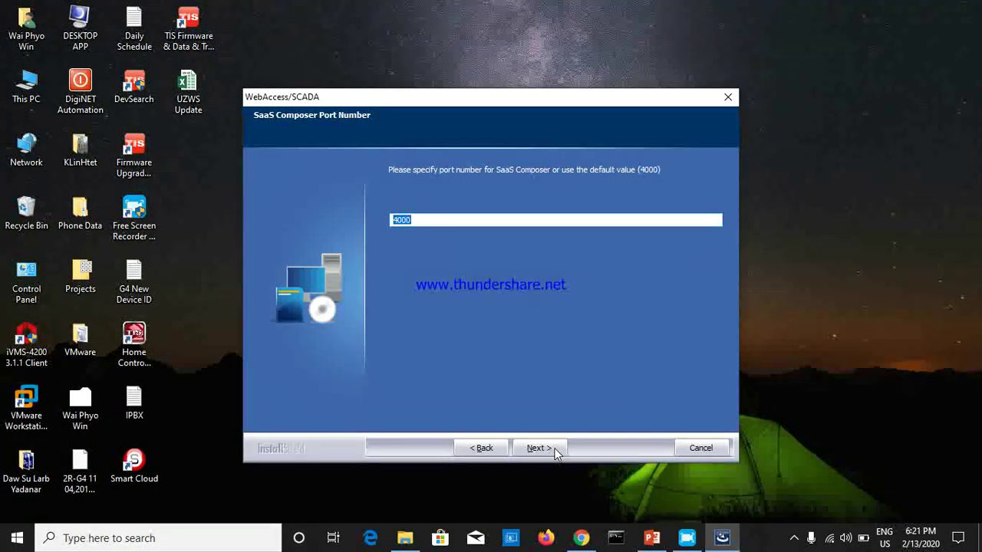
{"action": "left_click", "coordinate": [557, 451]}
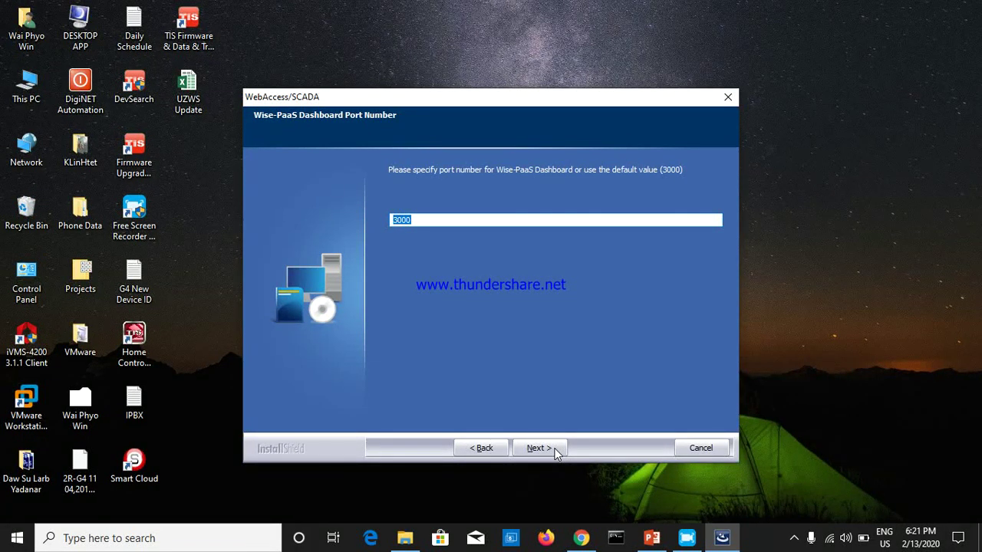
{"action": "left_click", "coordinate": [538, 449]}
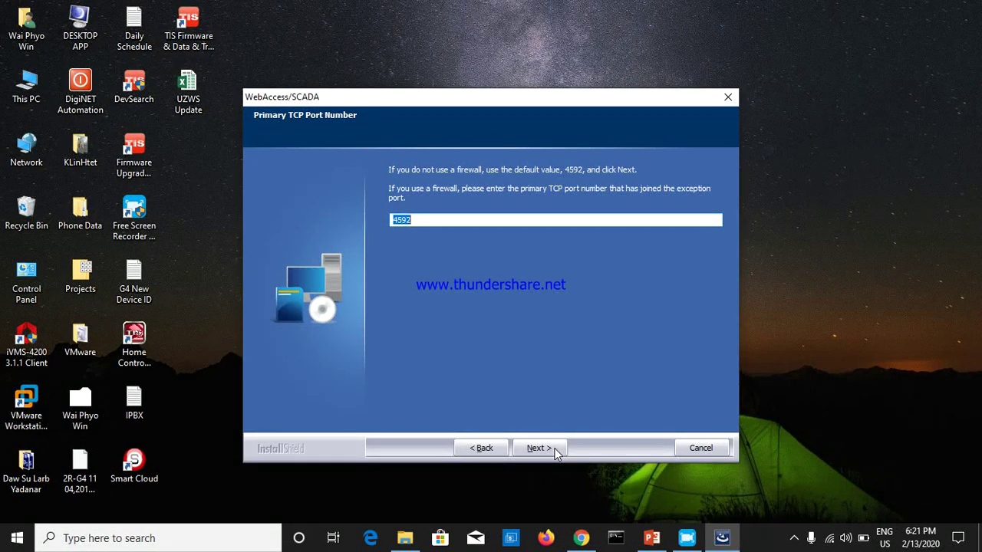
{"action": "left_click", "coordinate": [554, 449]}
{"action": "left_click", "coordinate": [554, 450]}
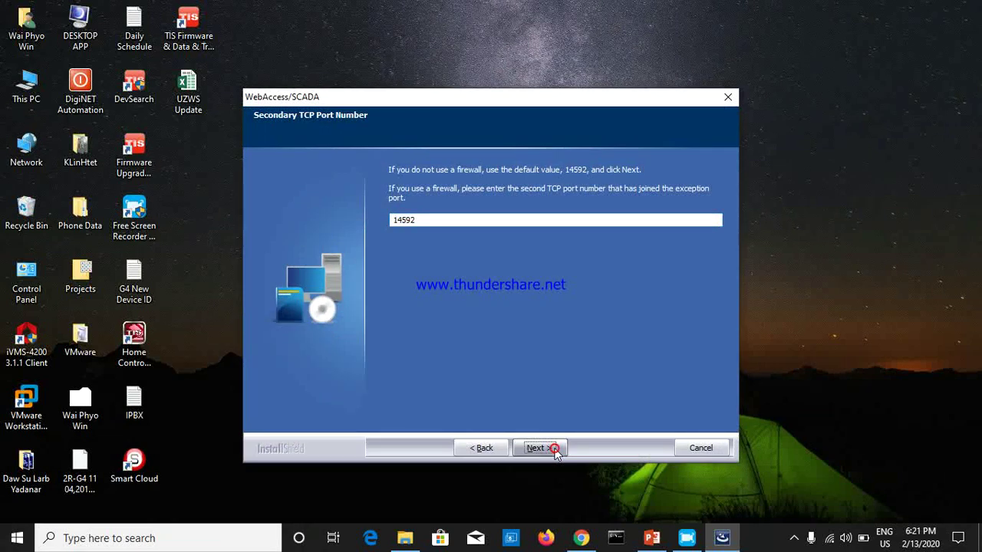
{"action": "left_click", "coordinate": [554, 450]}
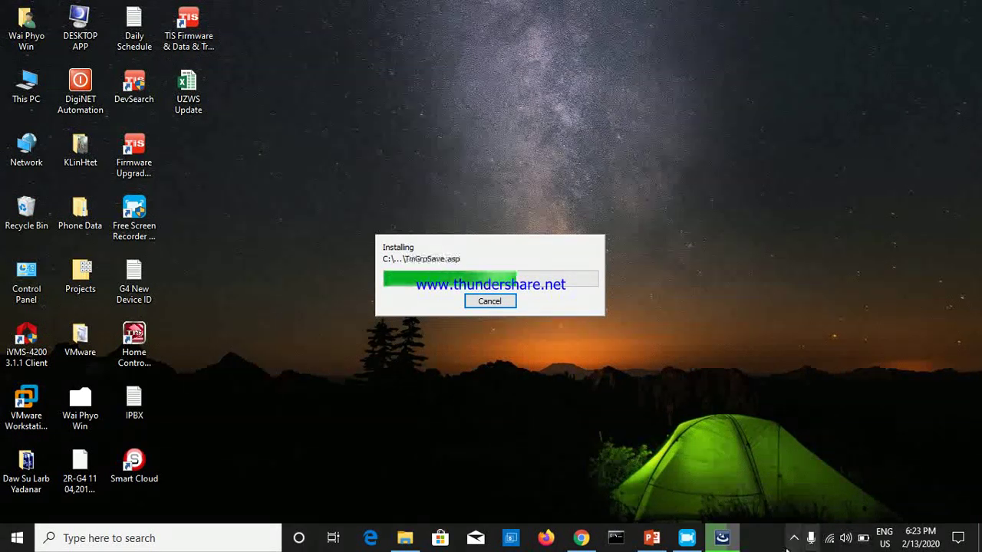
{"action": "left_click", "coordinate": [794, 541]}
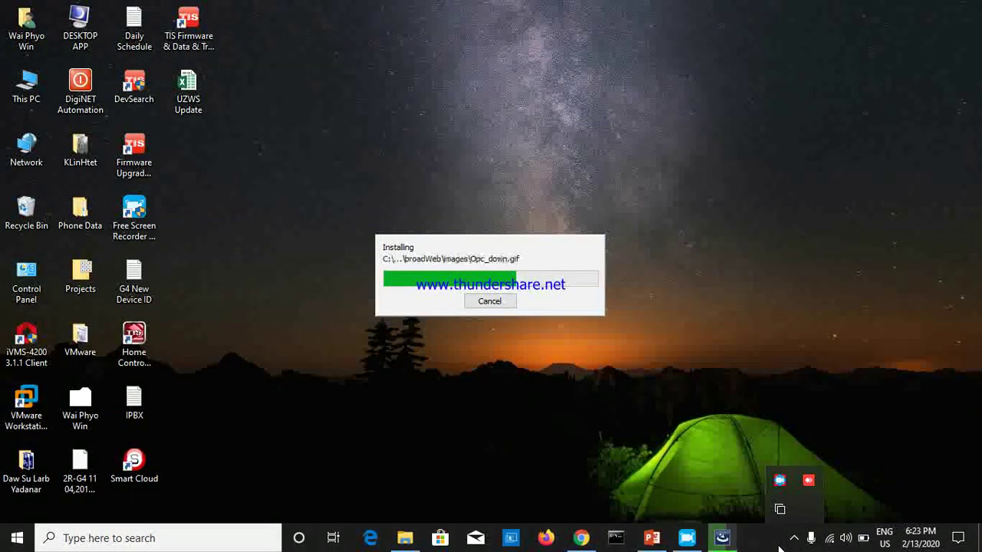
{"action": "left_click", "coordinate": [779, 546]}
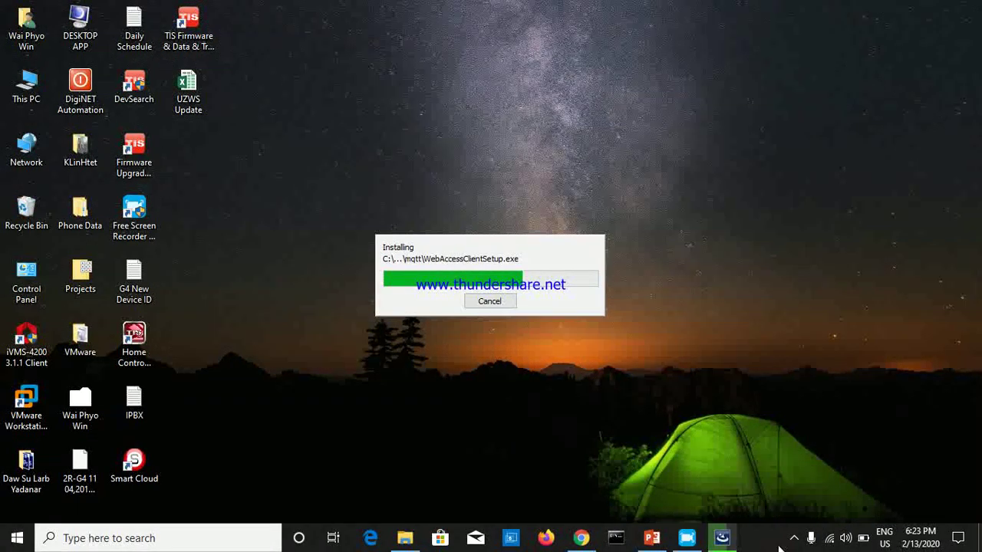